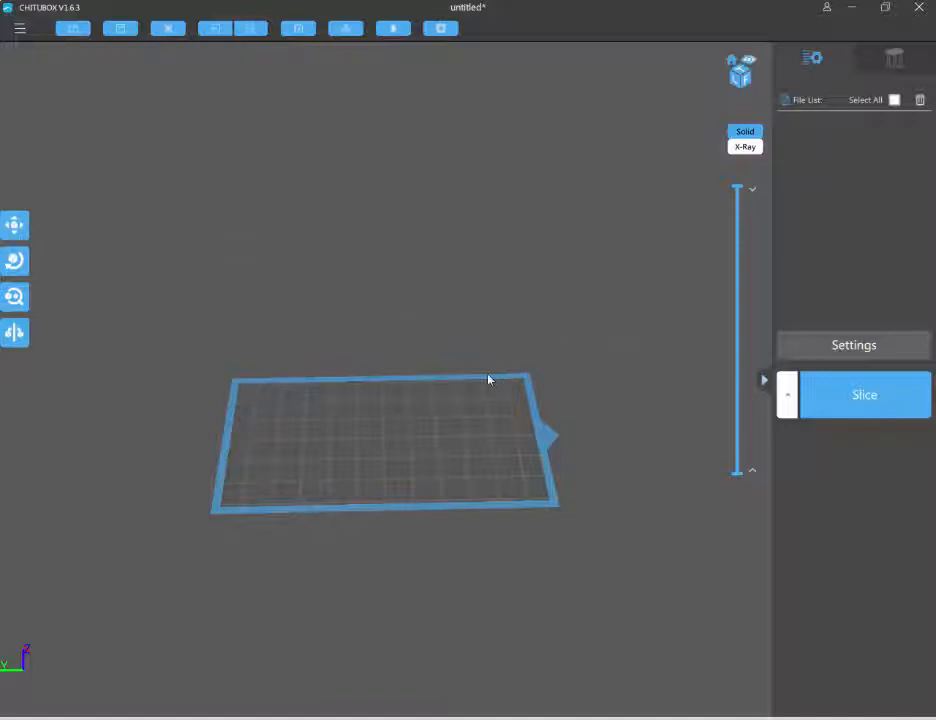
# Add a second ELEGOO MARS machine to the printer list in the slicing settings
pyautogui.click(810, 346)
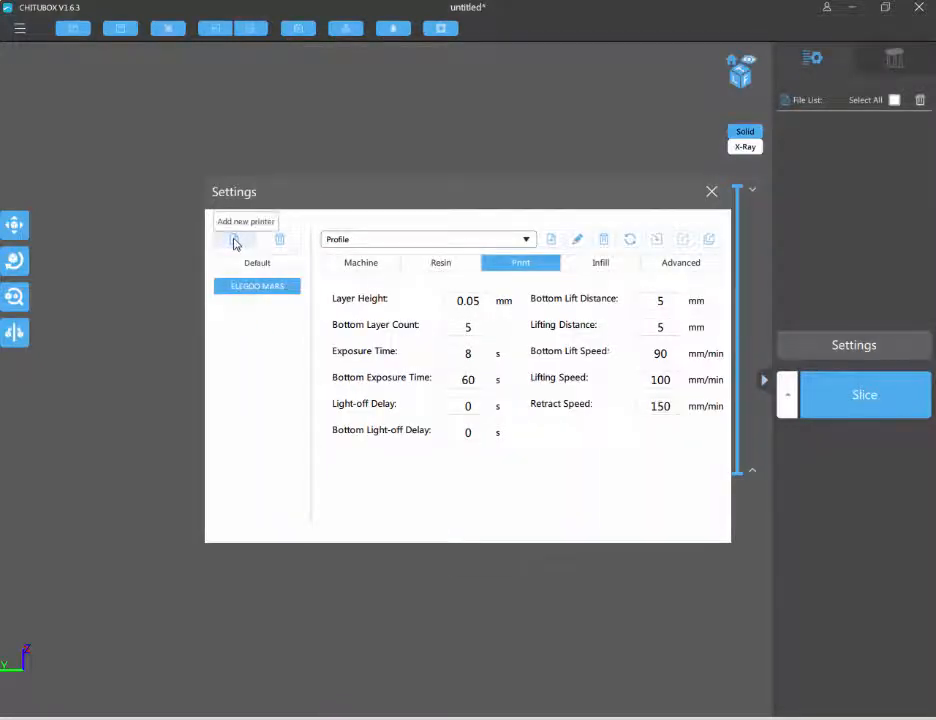
pyautogui.click(235, 243)
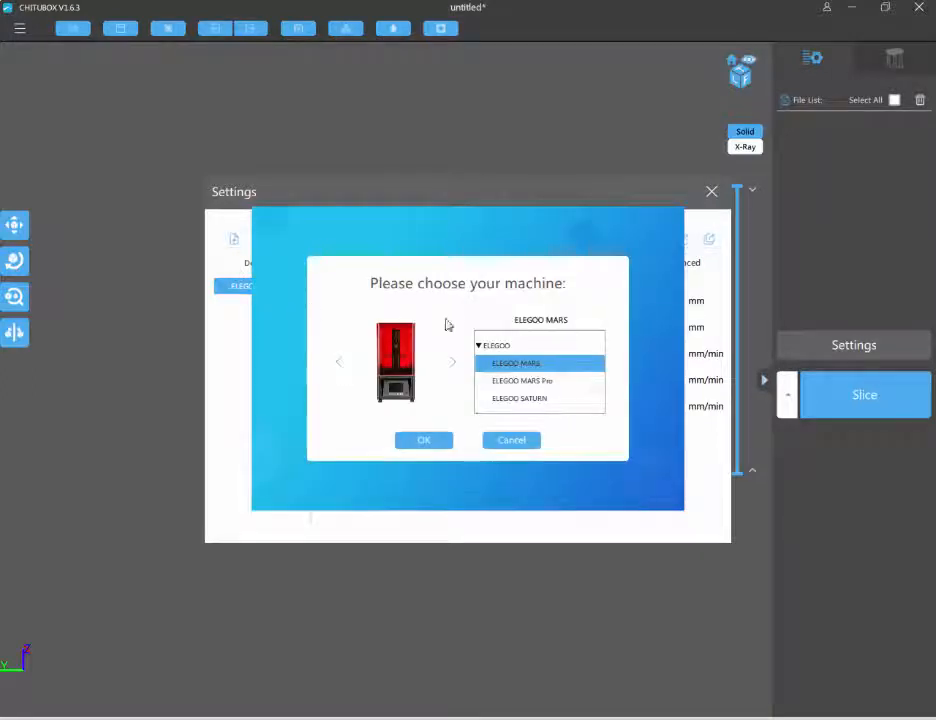
pyautogui.scroll(2, 515, 368)
pyautogui.scroll(-2, 520, 370)
pyautogui.scroll(2, 522, 362)
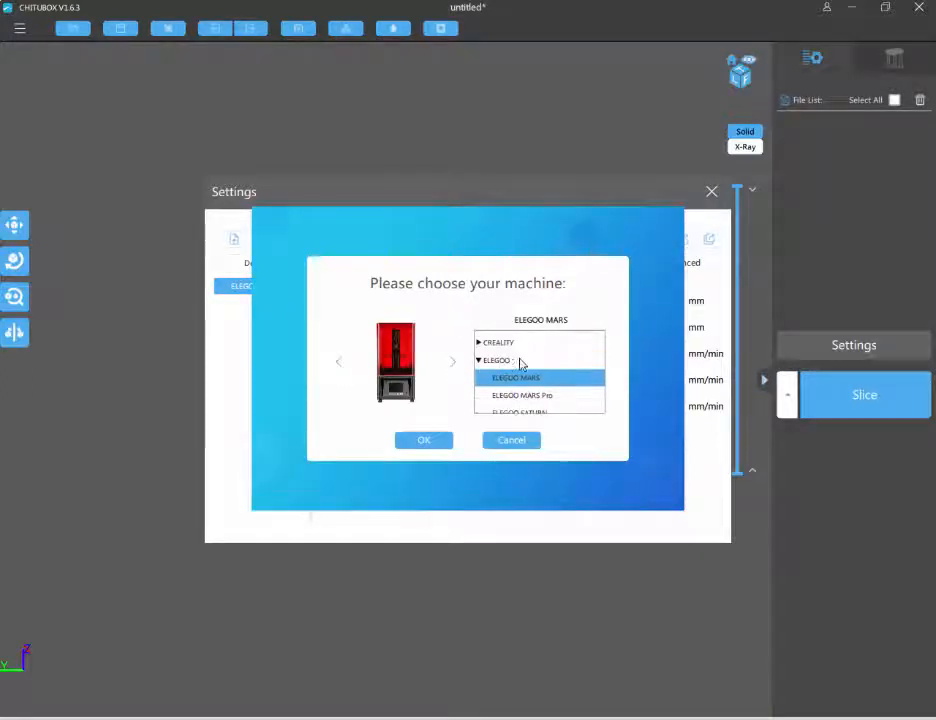
pyautogui.click(422, 445)
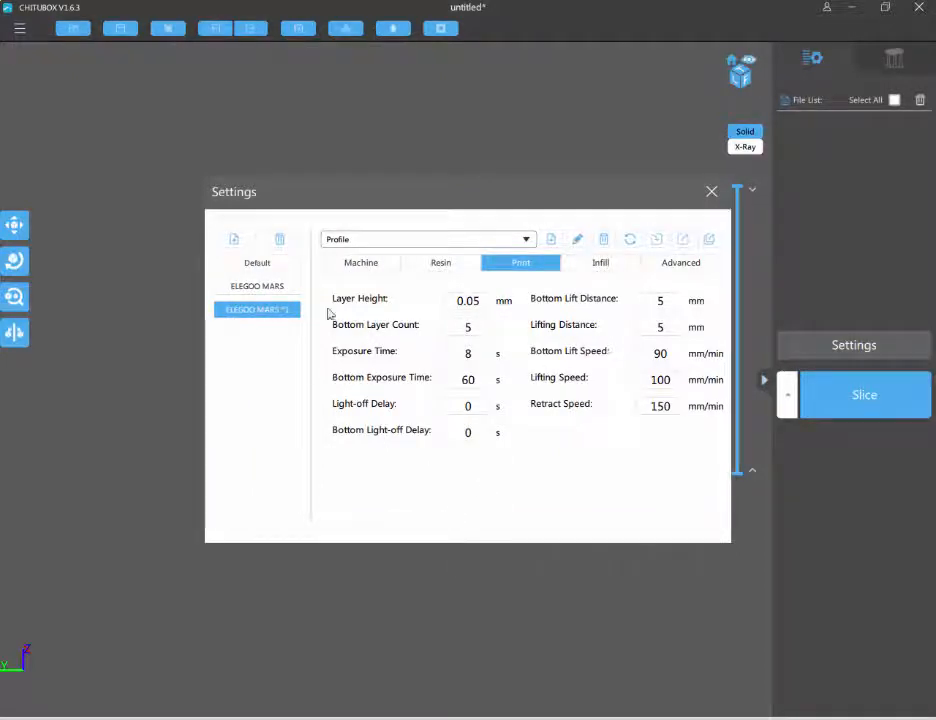
# Review the new printer's machine, resin, print, infill and advanced settings
pyautogui.click(380, 262)
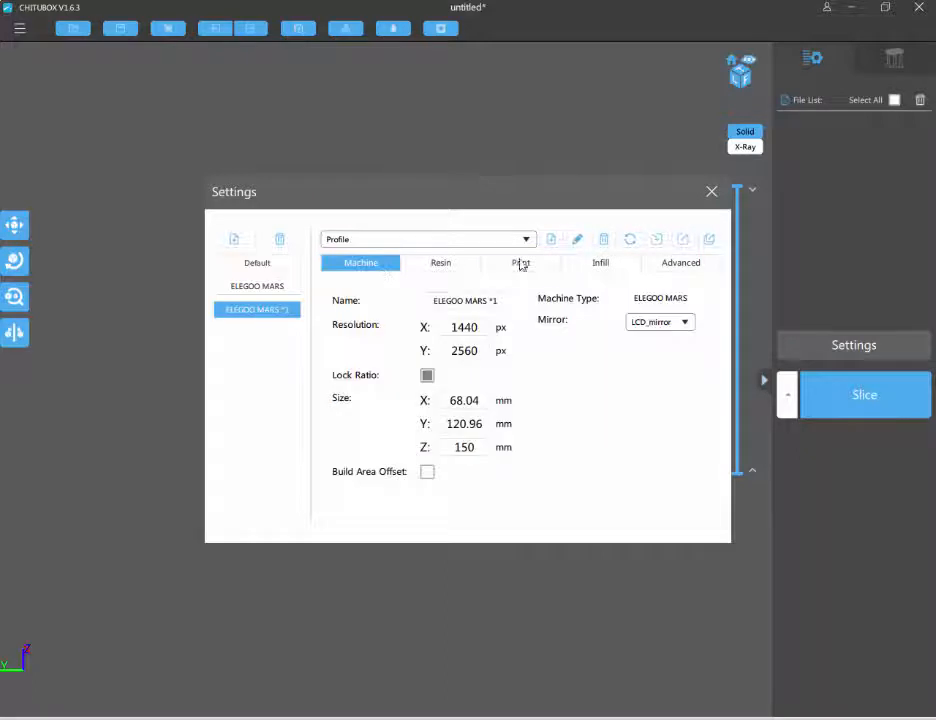
pyautogui.click(437, 266)
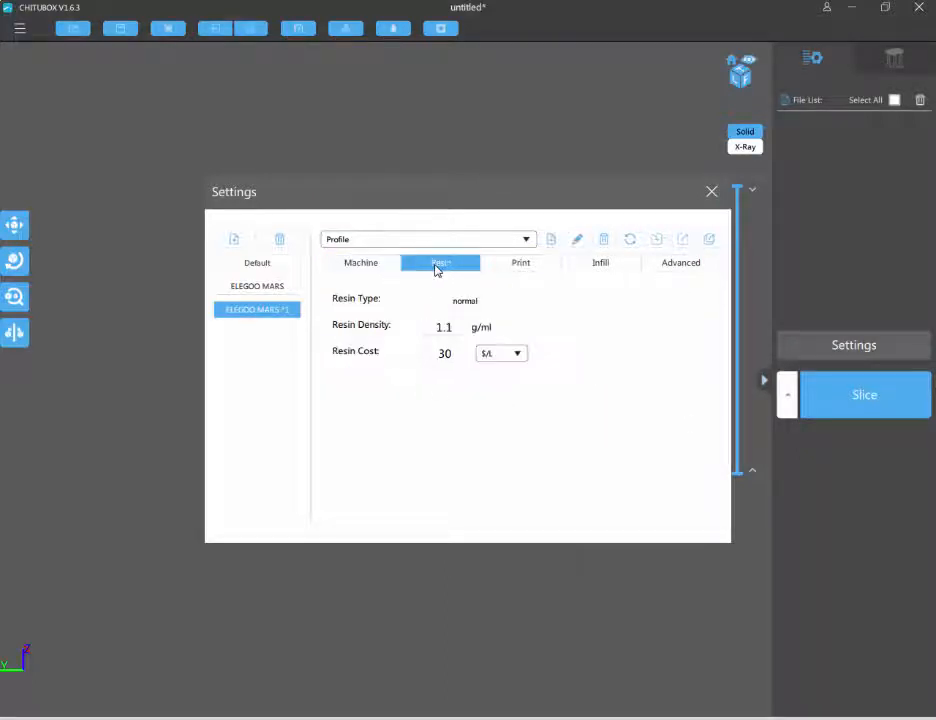
pyautogui.click(533, 271)
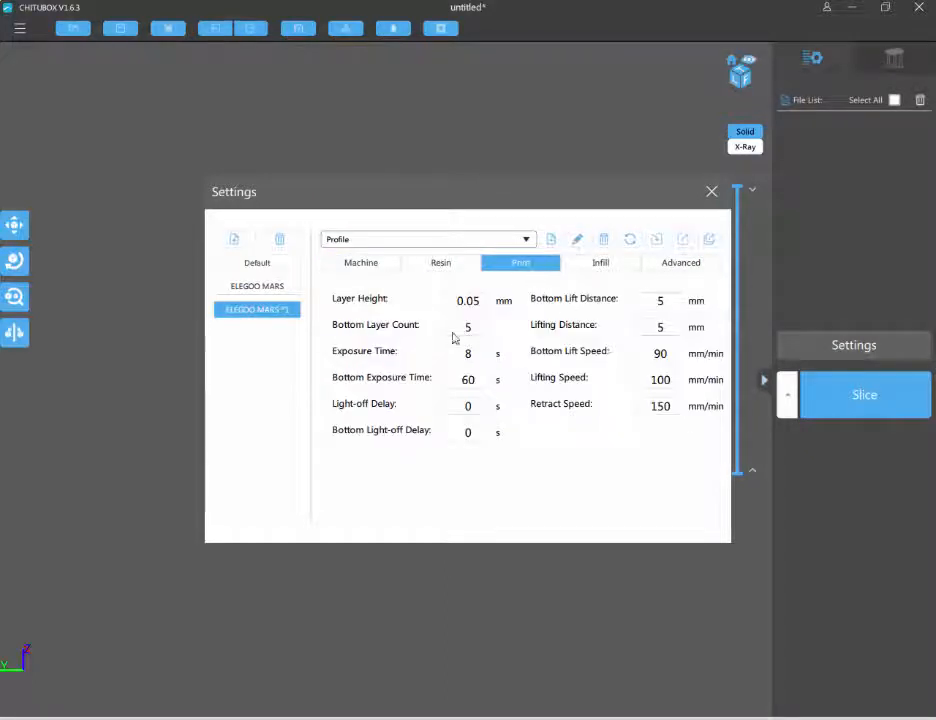
pyautogui.click(614, 268)
pyautogui.click(680, 266)
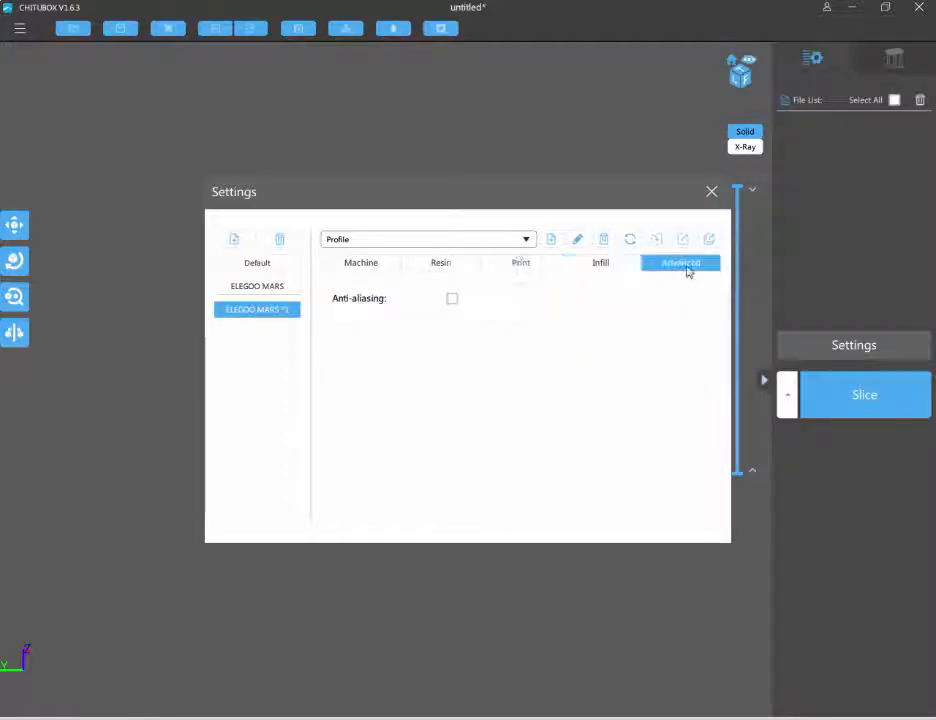
pyautogui.click(374, 266)
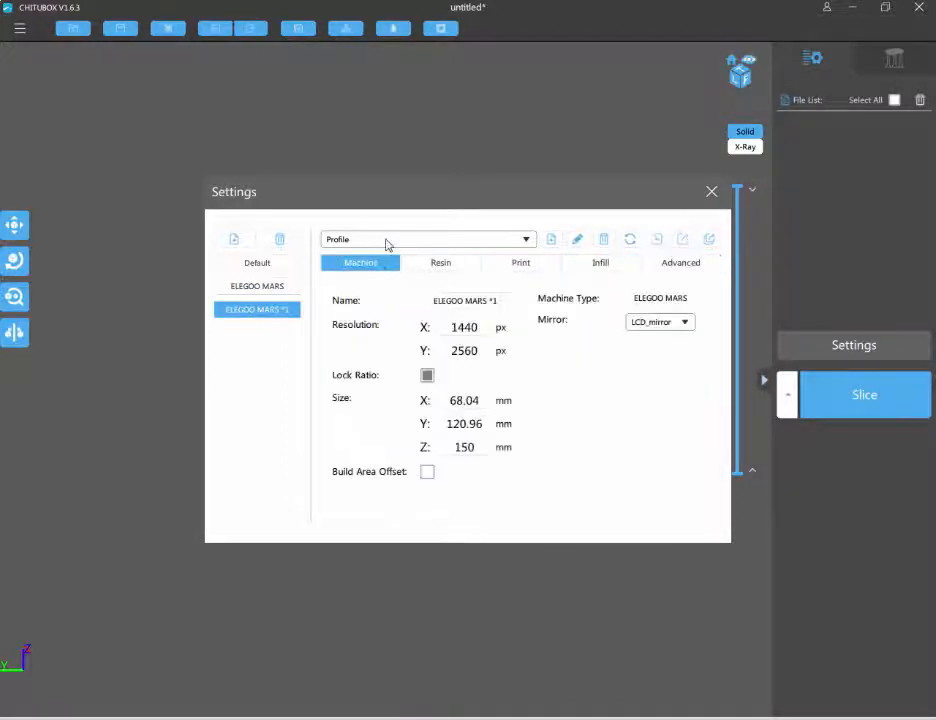
# Assign the resin profile "ELEGOO Standard Resin Clear Green for 0.05mm" to the new printer and close the settings
pyautogui.click(371, 241)
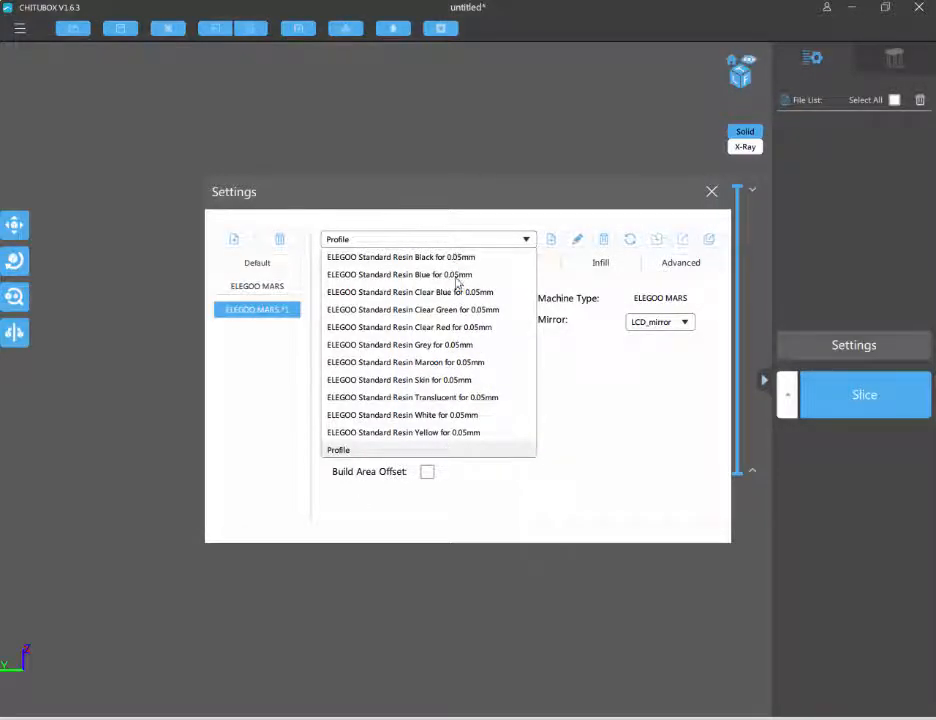
pyautogui.click(451, 313)
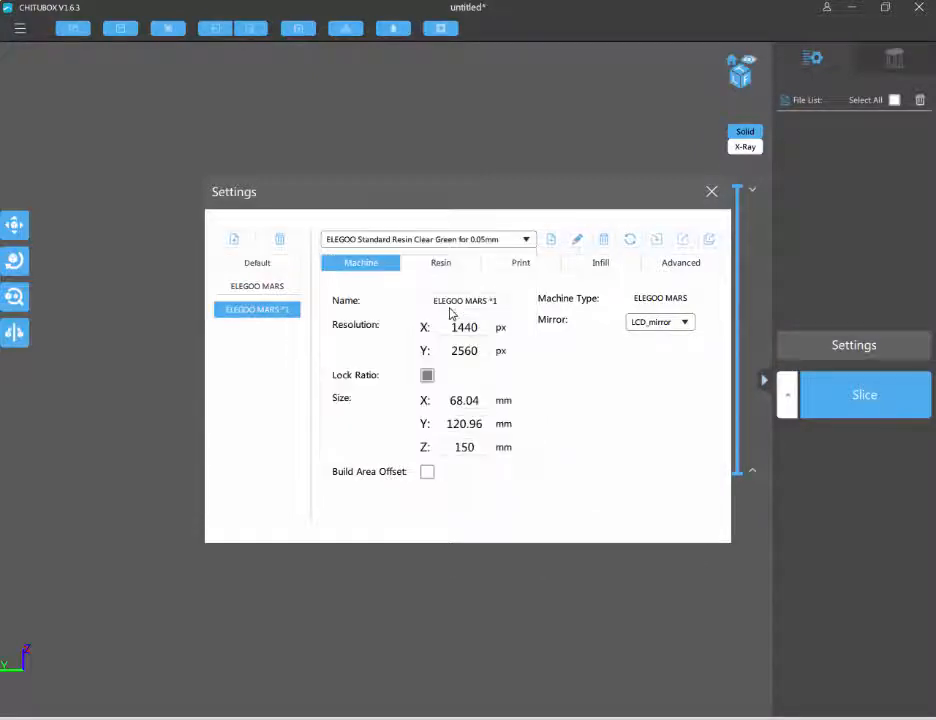
pyautogui.click(711, 191)
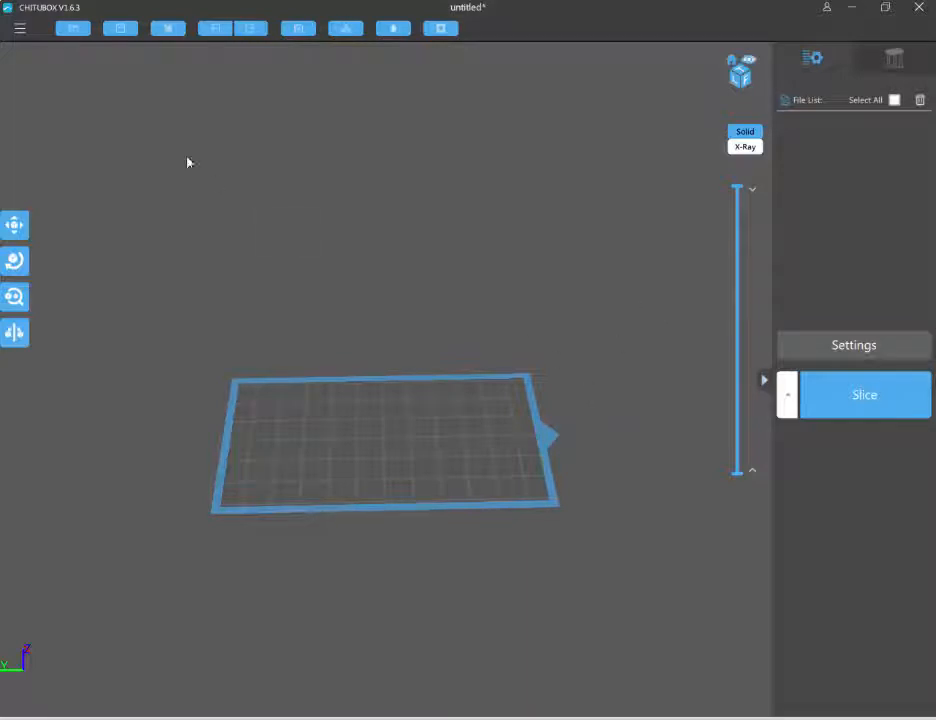
# Open the model Baby_Yoda_v2.2 from the files folder inside Downloads > Baby+Yoda
pyautogui.click(73, 33)
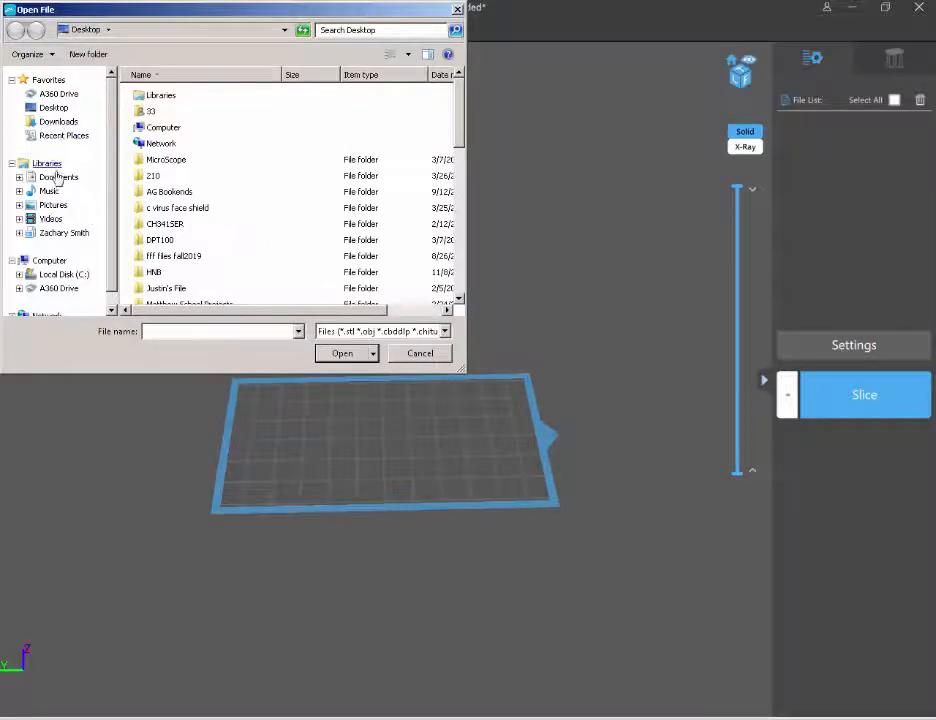
pyautogui.click(58, 121)
pyautogui.doubleClick(152, 96)
pyautogui.doubleClick(163, 100)
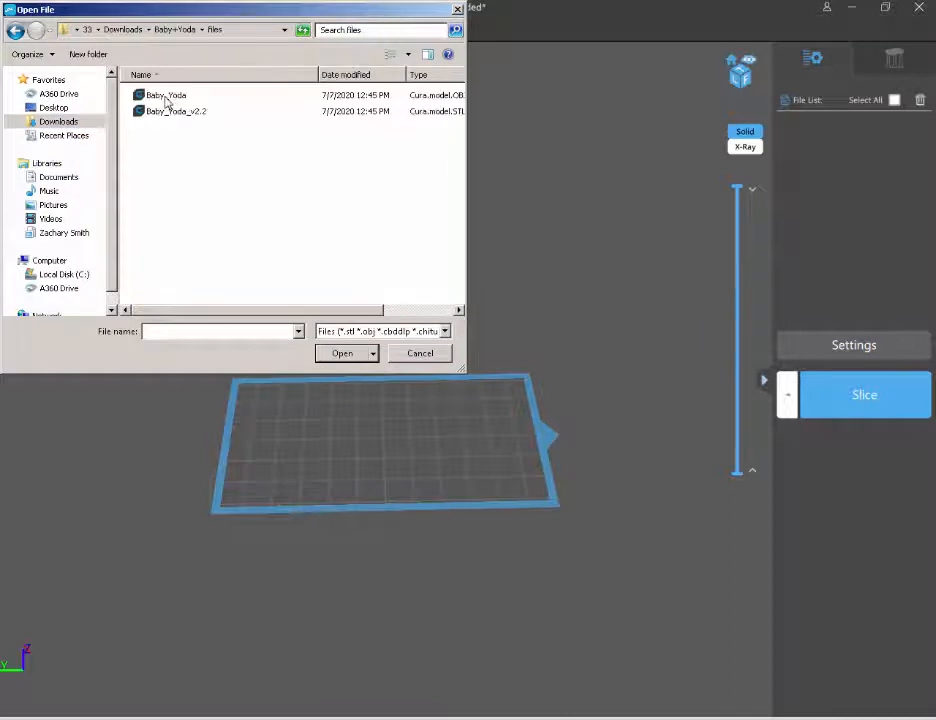
pyautogui.click(184, 113)
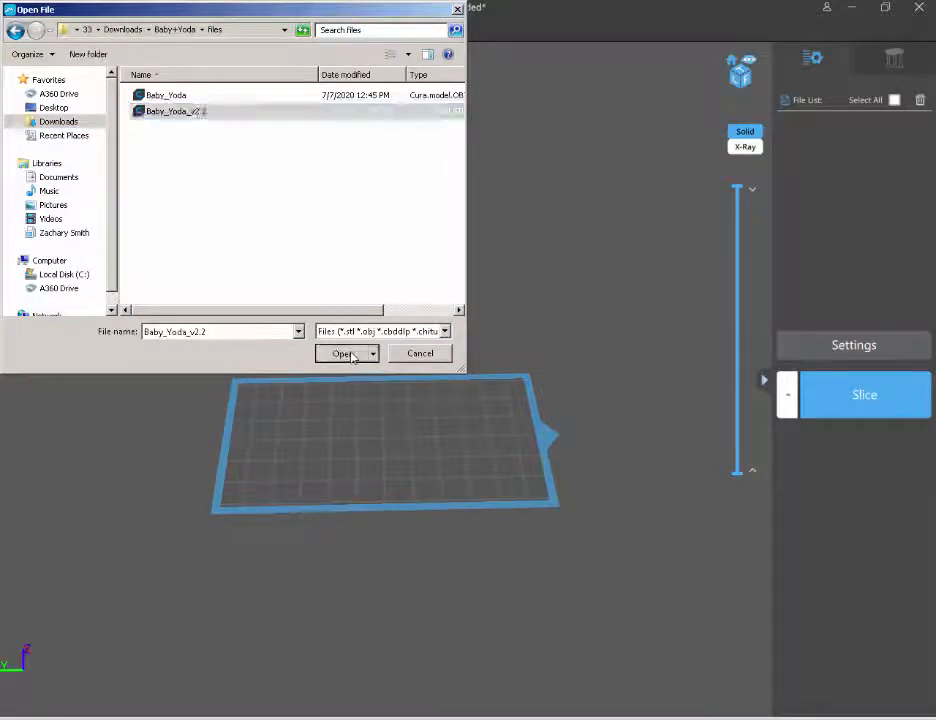
pyautogui.click(345, 354)
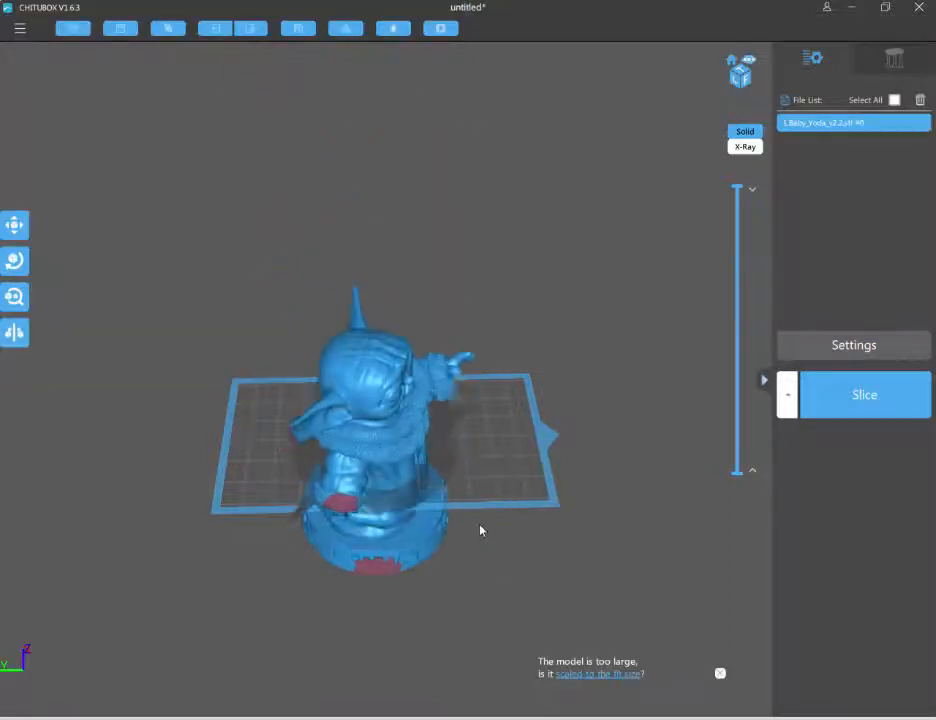
# Scale the Baby Yoda model uniformly to 50% so that it fits the build plate
pyautogui.moveTo(517, 541); pyautogui.dragTo(464, 506, button='right')
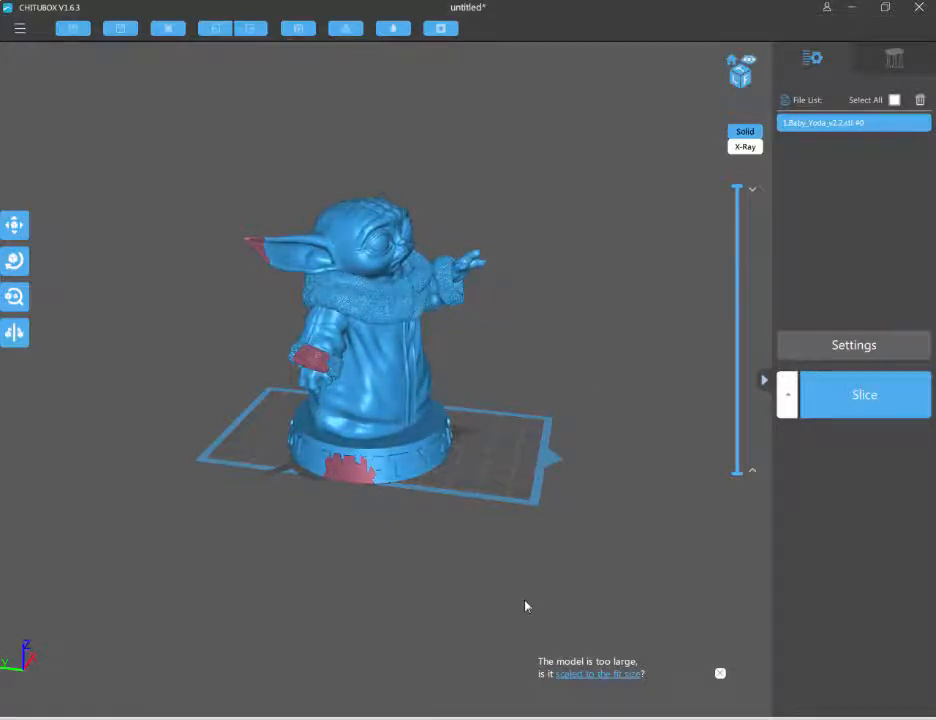
pyautogui.click(19, 236)
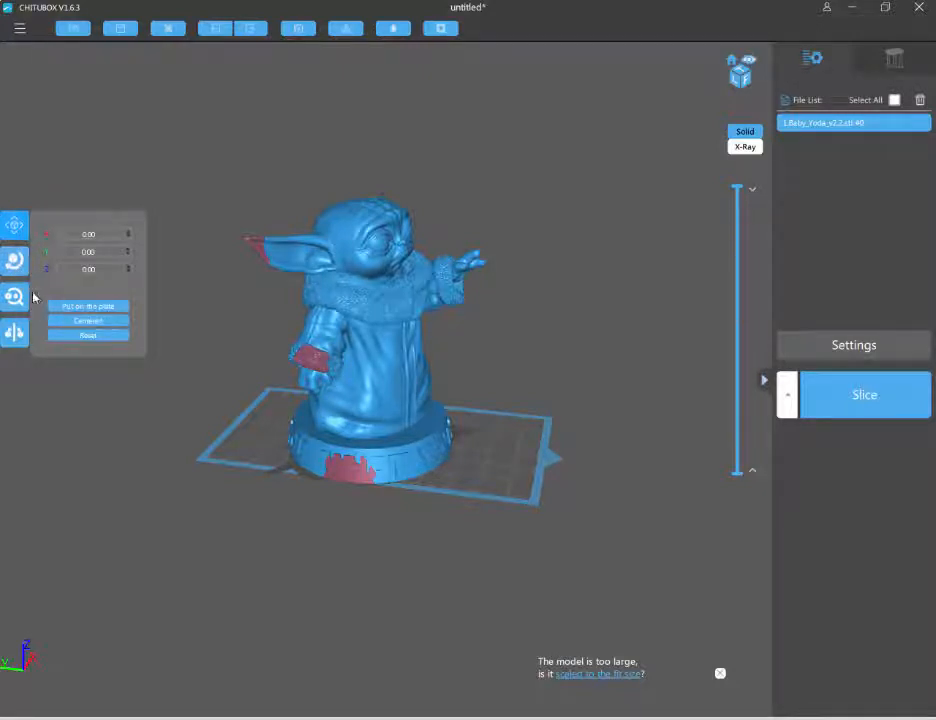
pyautogui.click(17, 264)
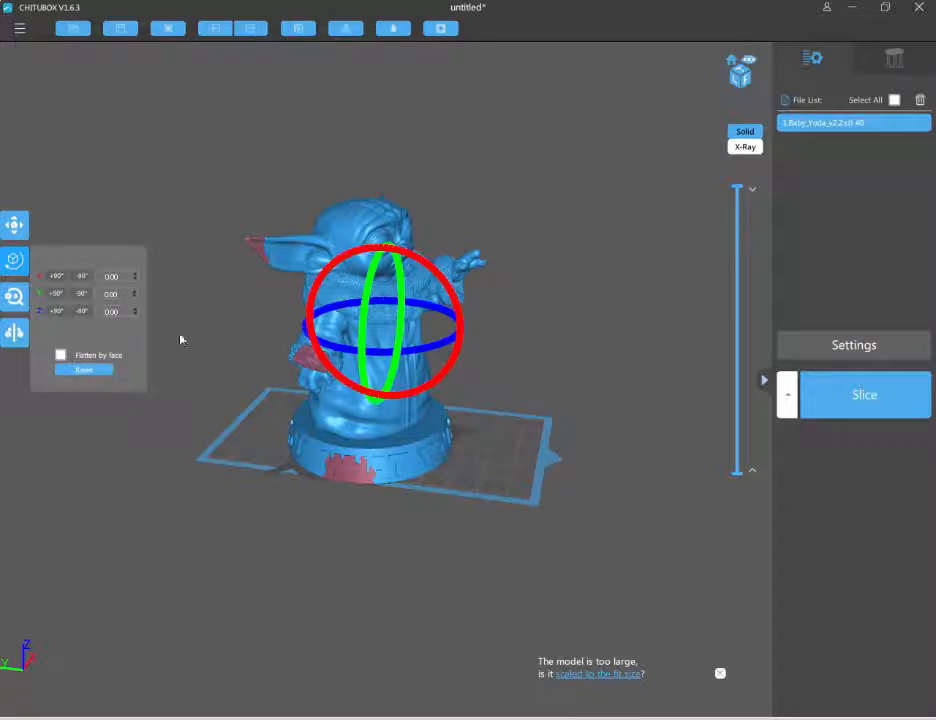
pyautogui.click(12, 302)
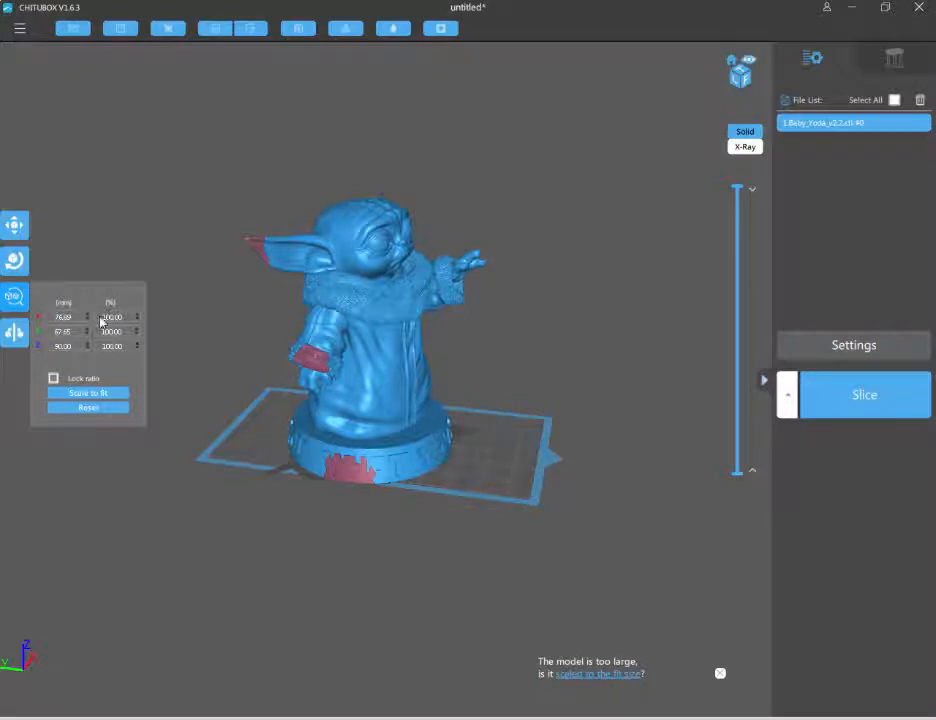
pyautogui.write('50')
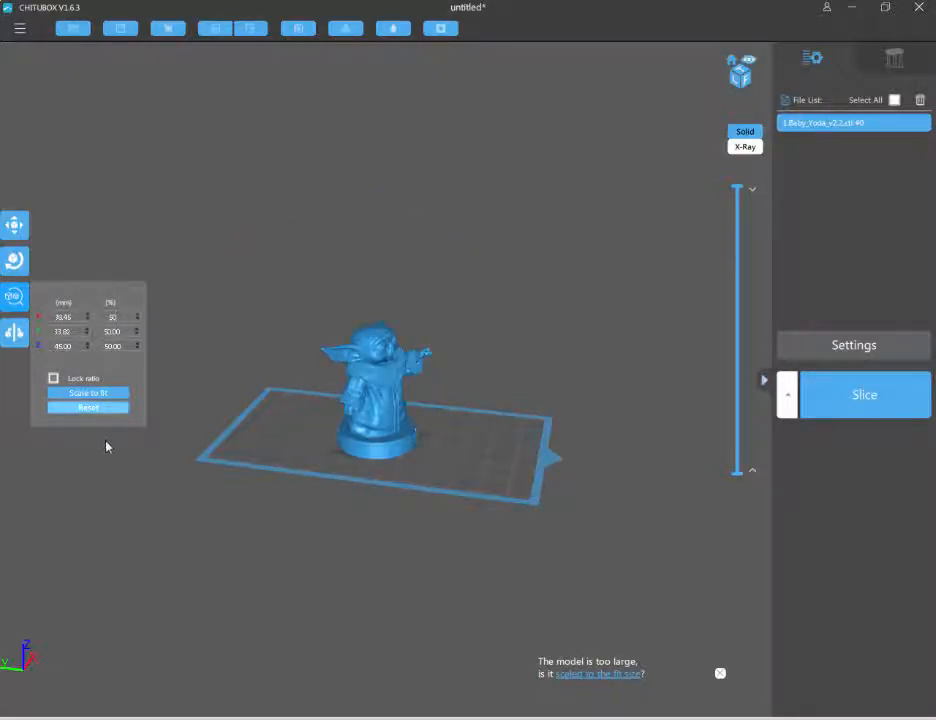
pyautogui.click(155, 411)
# Tilt the Baby Yoda model freehand with the rotation rings, including a turn of about -15° around Z
pyautogui.moveTo(435, 439); pyautogui.dragTo(175, 345, button='right')
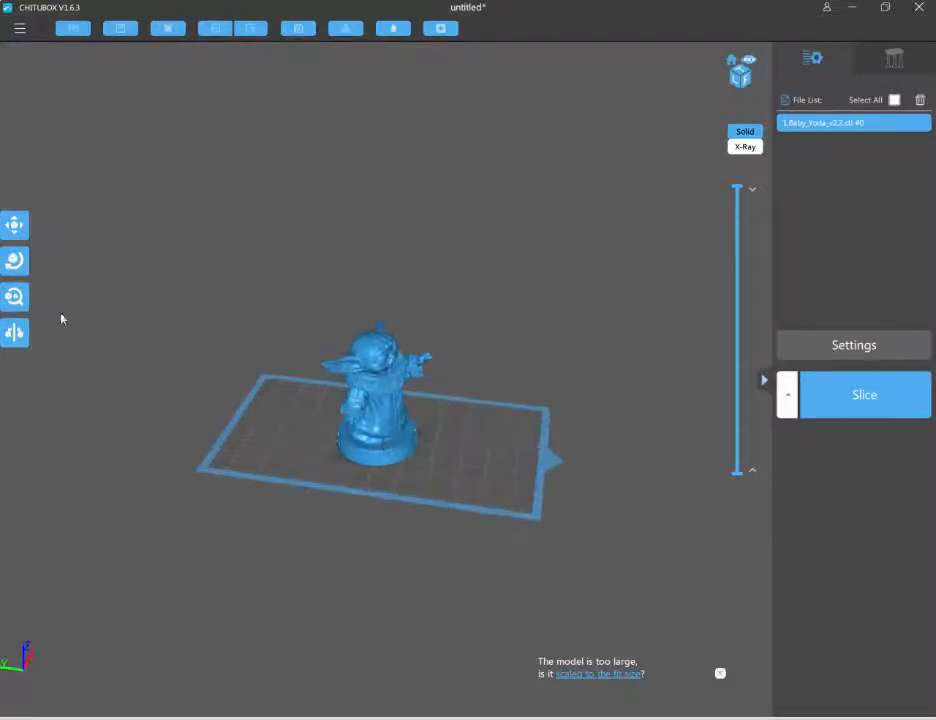
pyautogui.click(12, 268)
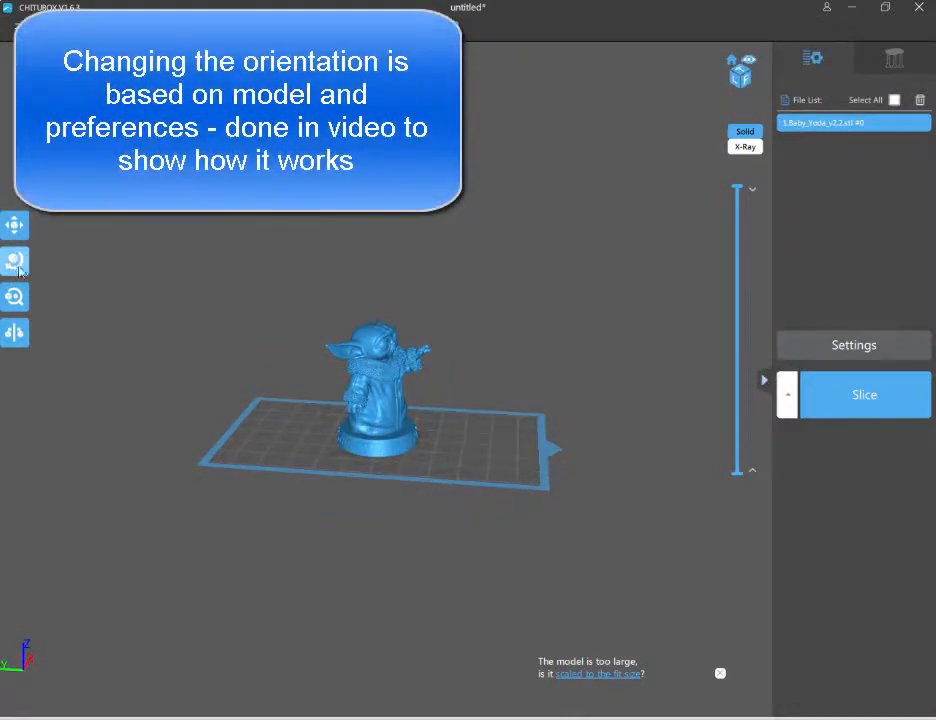
pyautogui.click(15, 262)
pyautogui.moveTo(378, 317)
pyautogui.mouseDown()
pyautogui.moveTo(395, 331)
pyautogui.moveTo(393, 316)
pyautogui.mouseUp()
pyautogui.moveTo(438, 405); pyautogui.dragTo(470, 412)
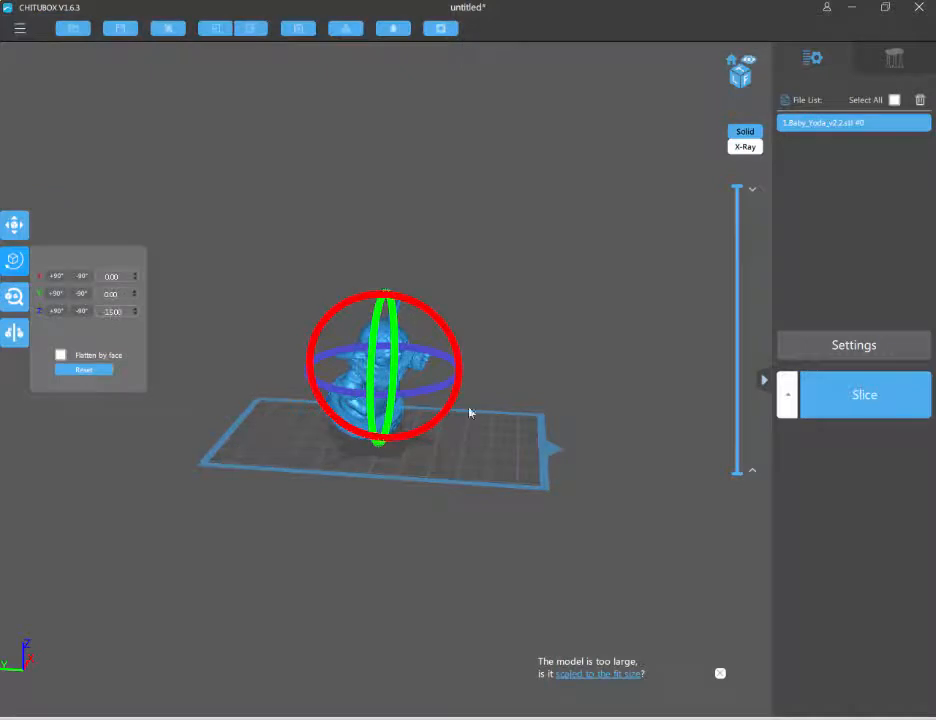
pyautogui.click(244, 403)
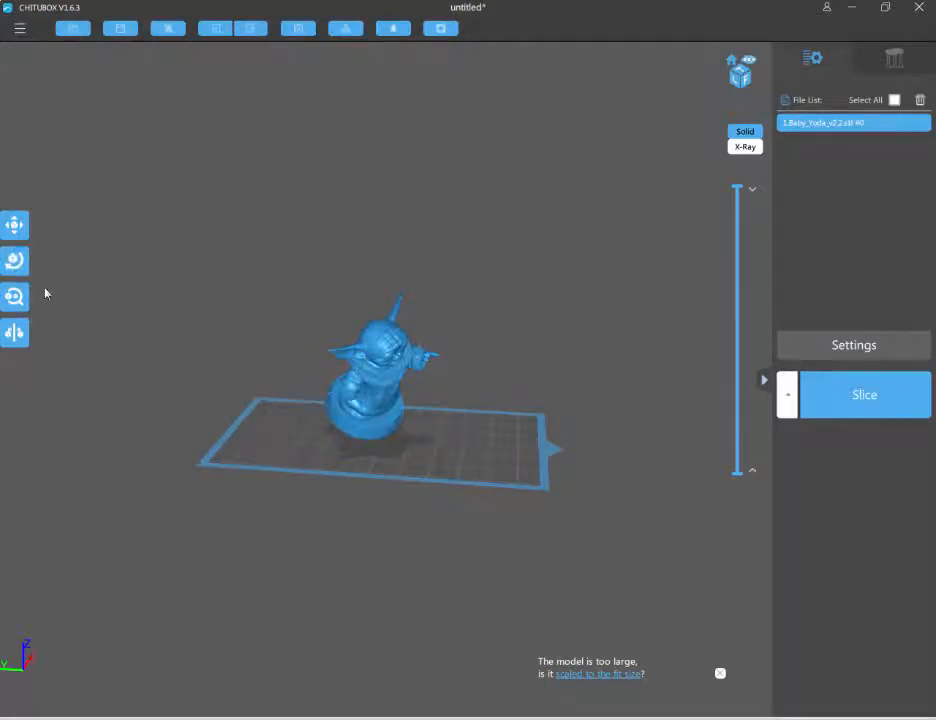
# Generate automatic medium supports for all areas of the tilted model and inspect them from several sides
pyautogui.click(894, 62)
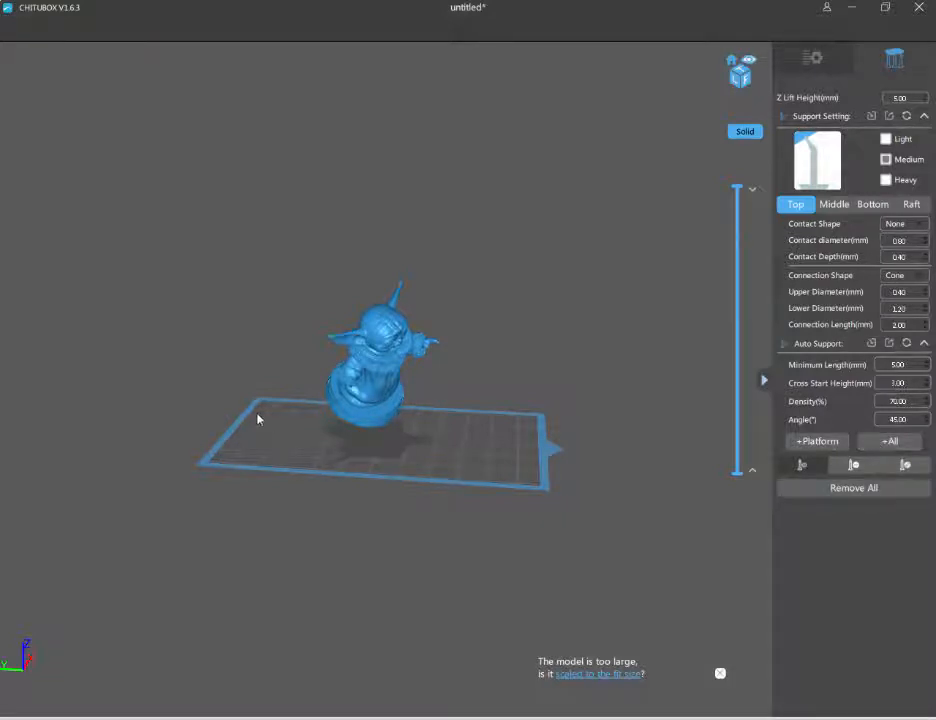
pyautogui.click(889, 444)
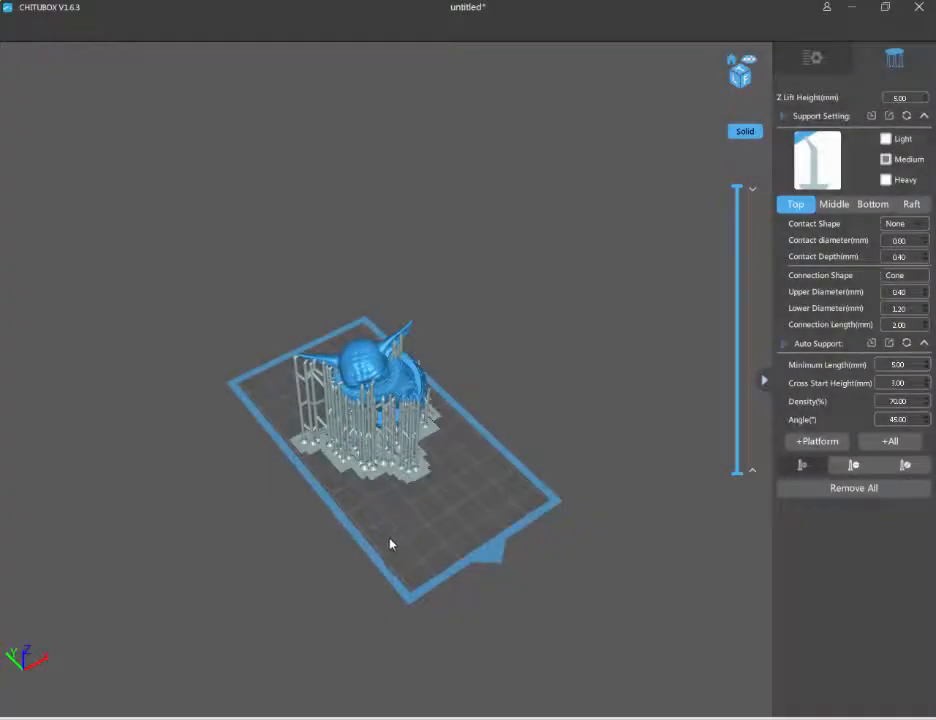
pyautogui.moveTo(387, 551); pyautogui.dragTo(480, 503, button='right')
pyautogui.moveTo(431, 373); pyautogui.dragTo(337, 510, button='right')
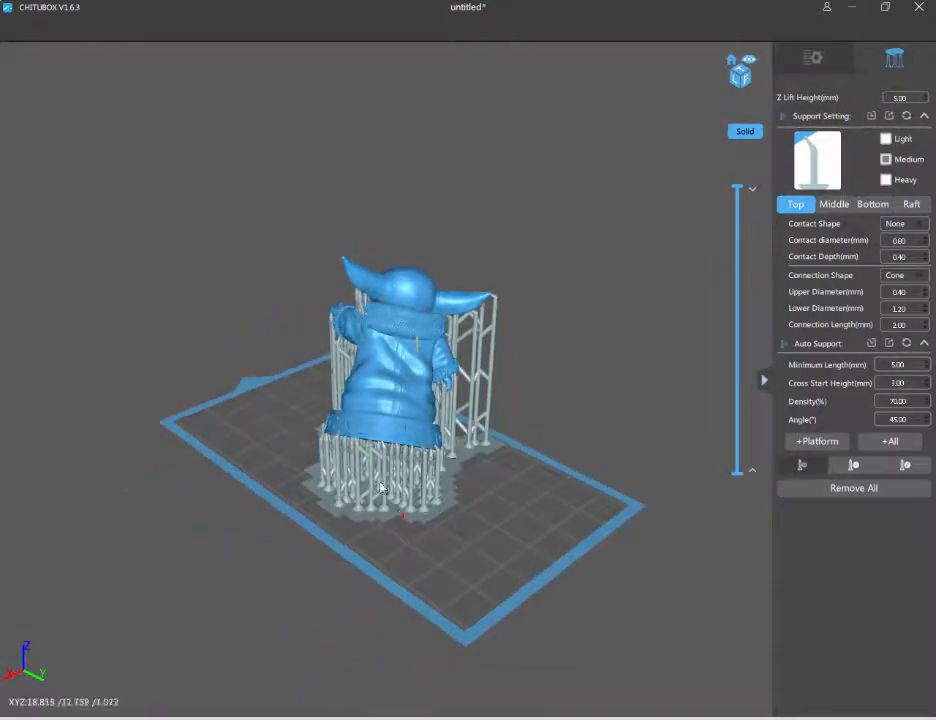
pyautogui.moveTo(369, 582); pyautogui.dragTo(425, 575, button='right')
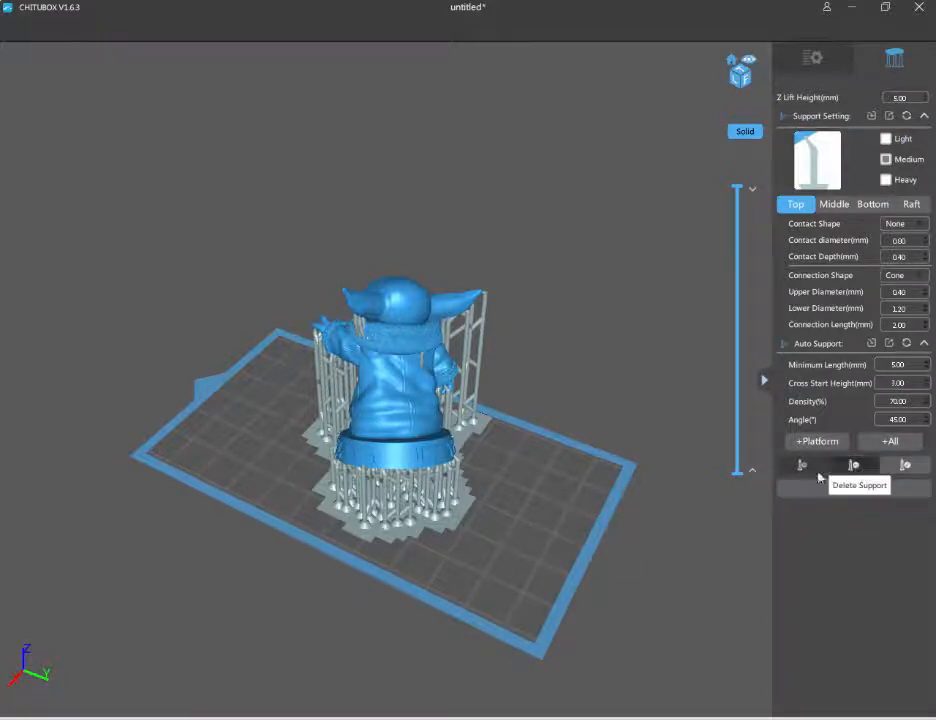
pyautogui.click(855, 466)
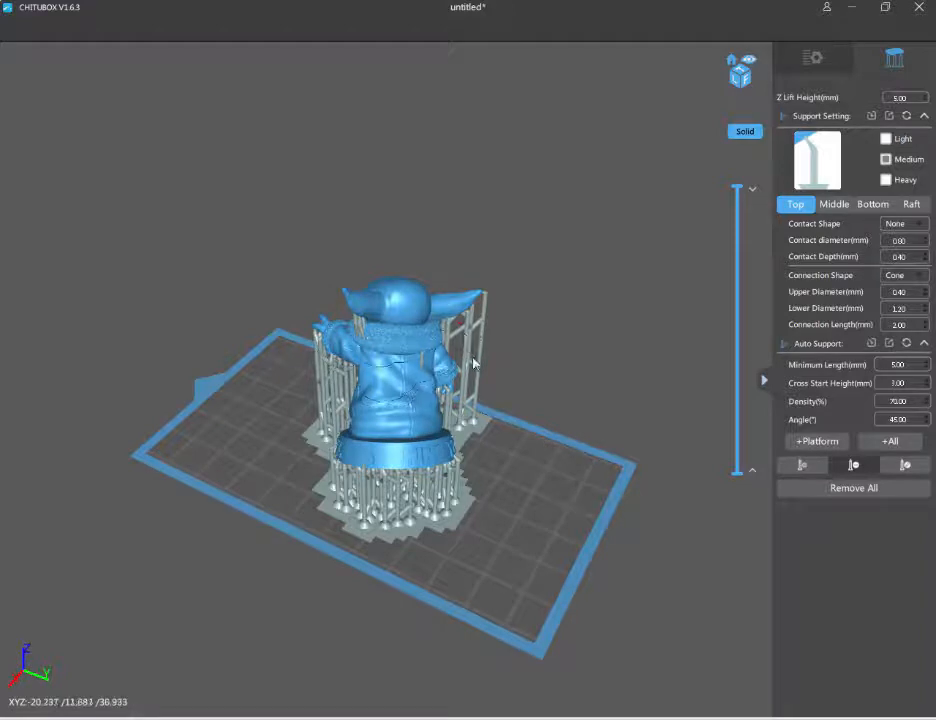
pyautogui.moveTo(472, 361); pyautogui.dragTo(593, 213, button='right')
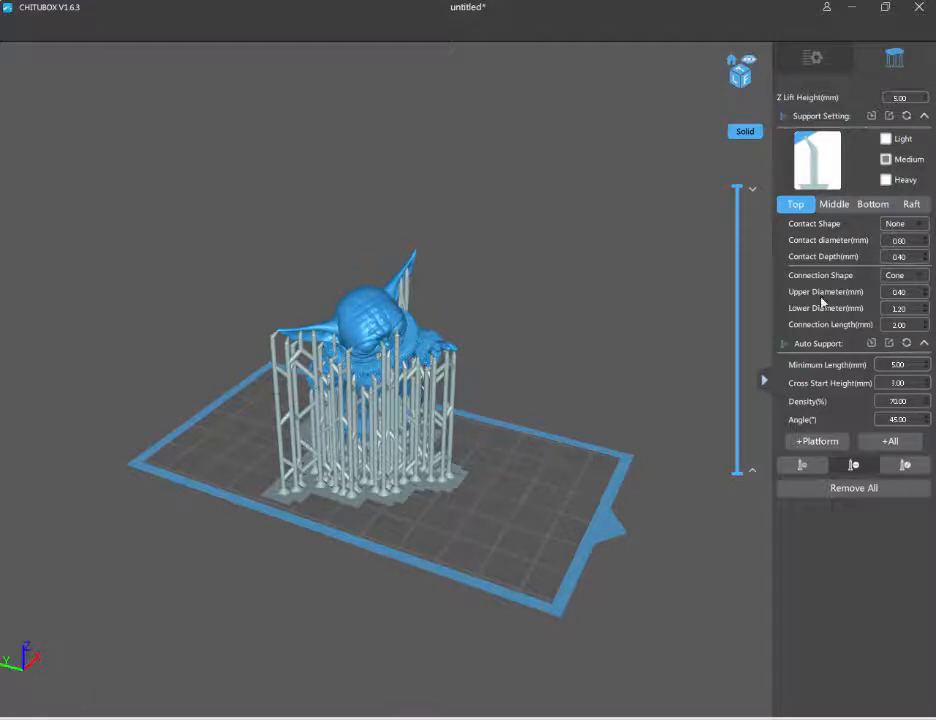
# Slice the supported model and check the layers near its top in the slice preview
pyautogui.click(816, 57)
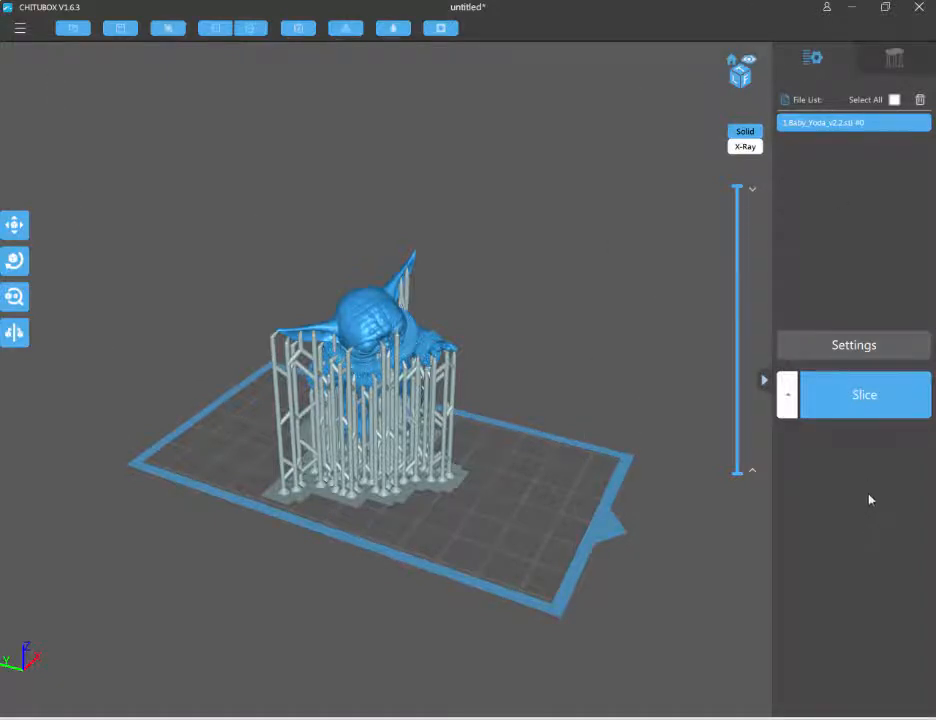
pyautogui.click(877, 407)
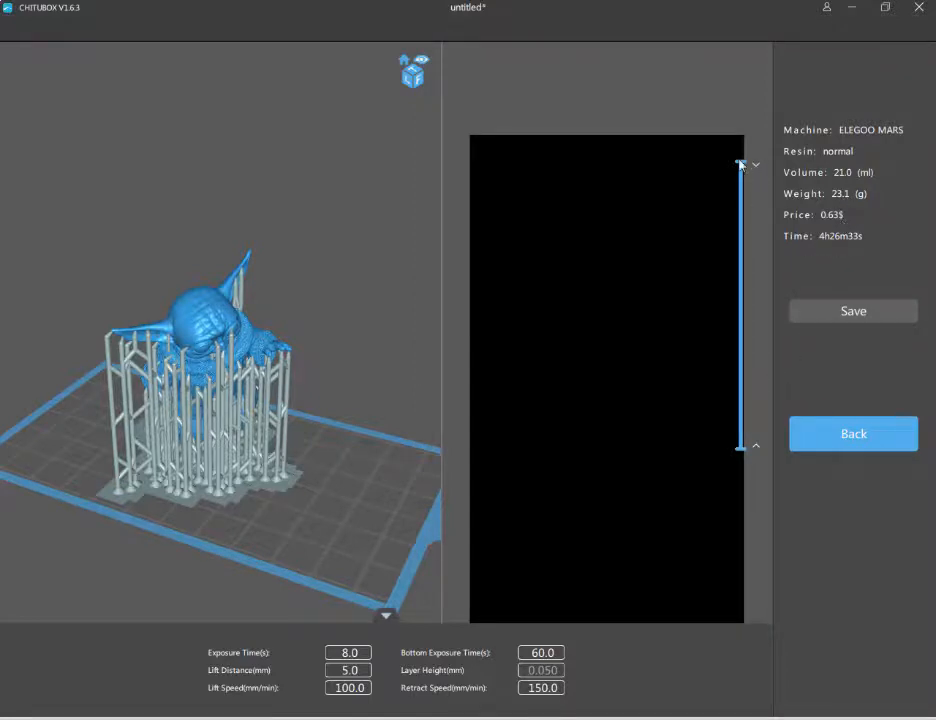
pyautogui.moveTo(740, 168)
pyautogui.mouseDown()
pyautogui.moveTo(741, 210)
pyautogui.moveTo(745, 146)
pyautogui.mouseUp()
pyautogui.moveTo(742, 190); pyautogui.dragTo(740, 140)
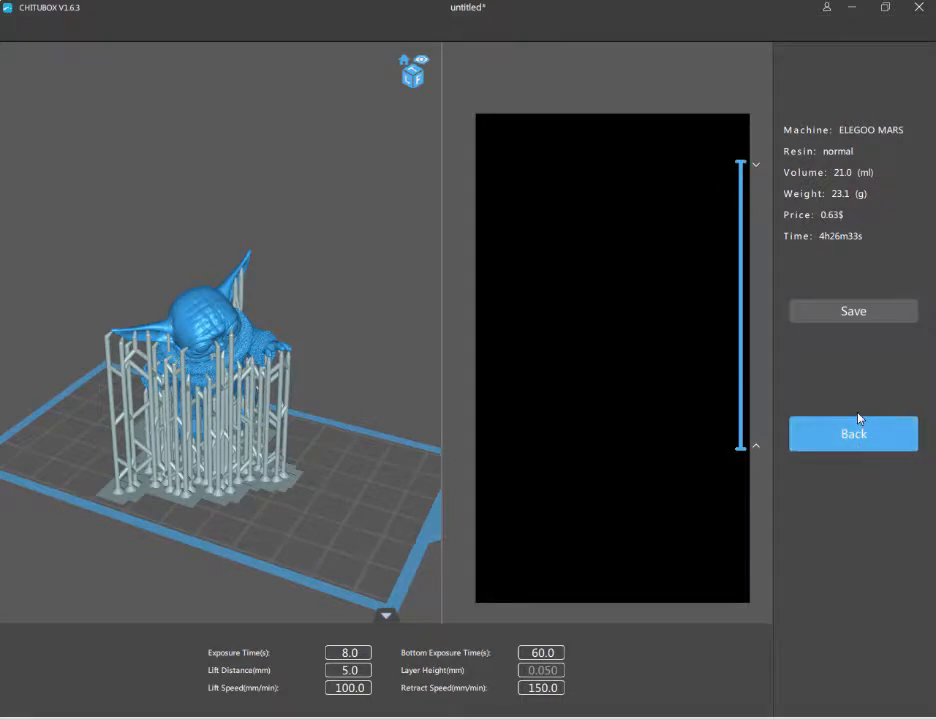
# Save the sliced file as _Baby_Yoda_v2 in CHITUBOX slicer (*.cbddlp) format in the Baby+Yoda files folder
pyautogui.click(862, 316)
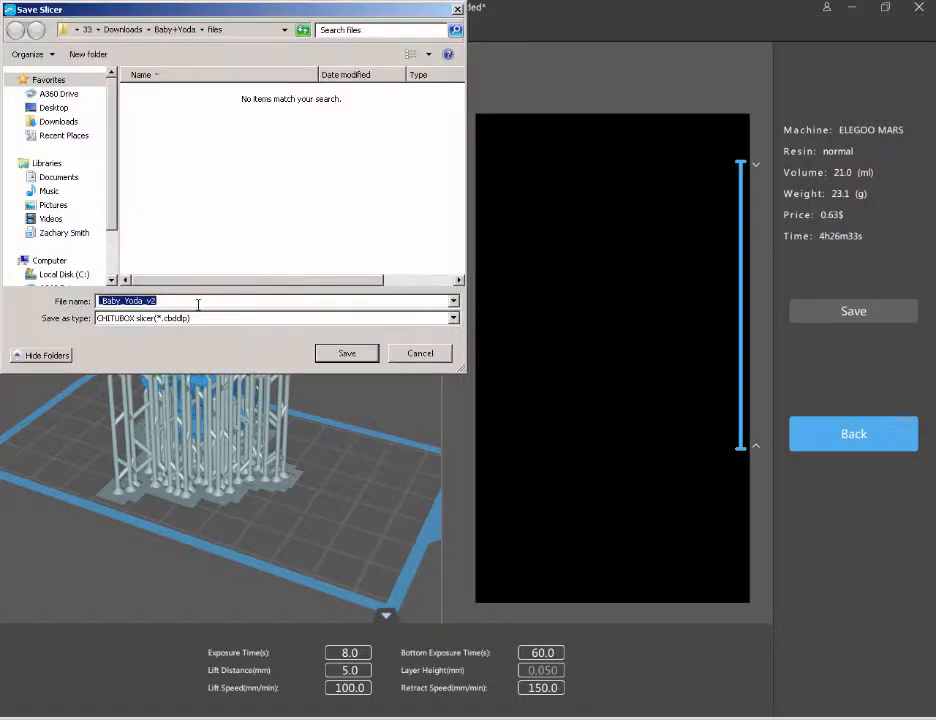
pyautogui.click(198, 304)
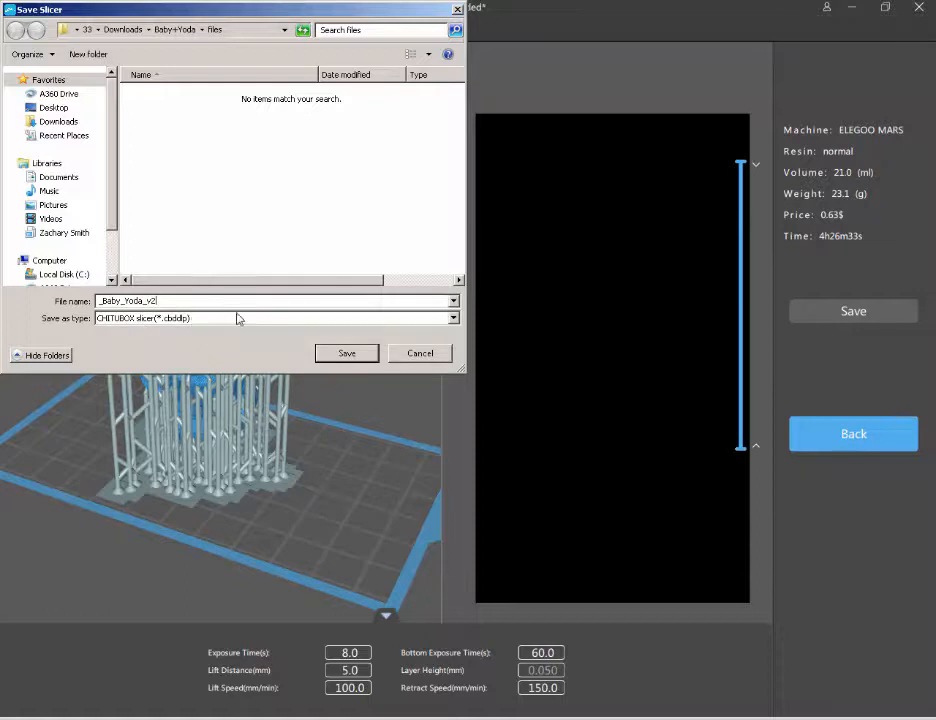
pyautogui.click(336, 354)
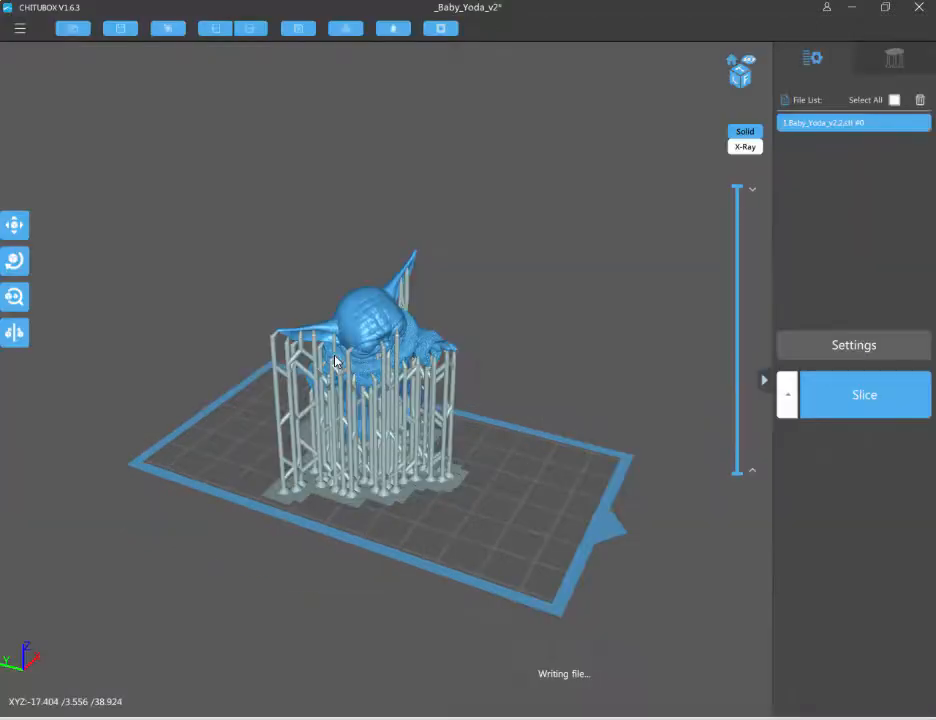